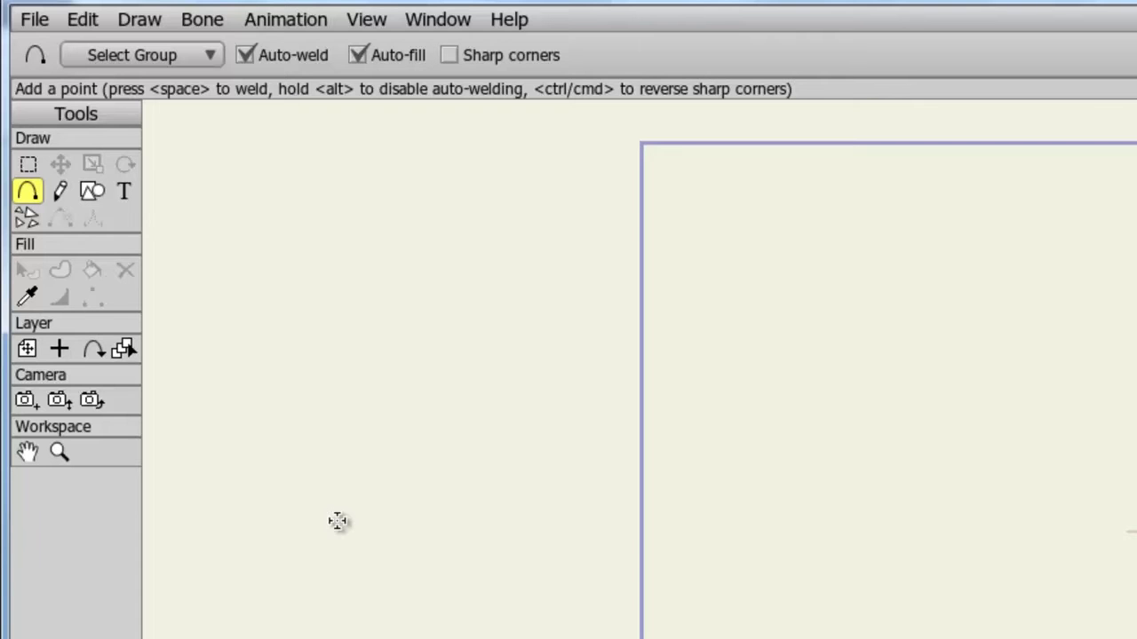
# Step: Enter the new text 'Demo Text!' and set it in the Arial Bold font
pyautogui.click(124, 192)
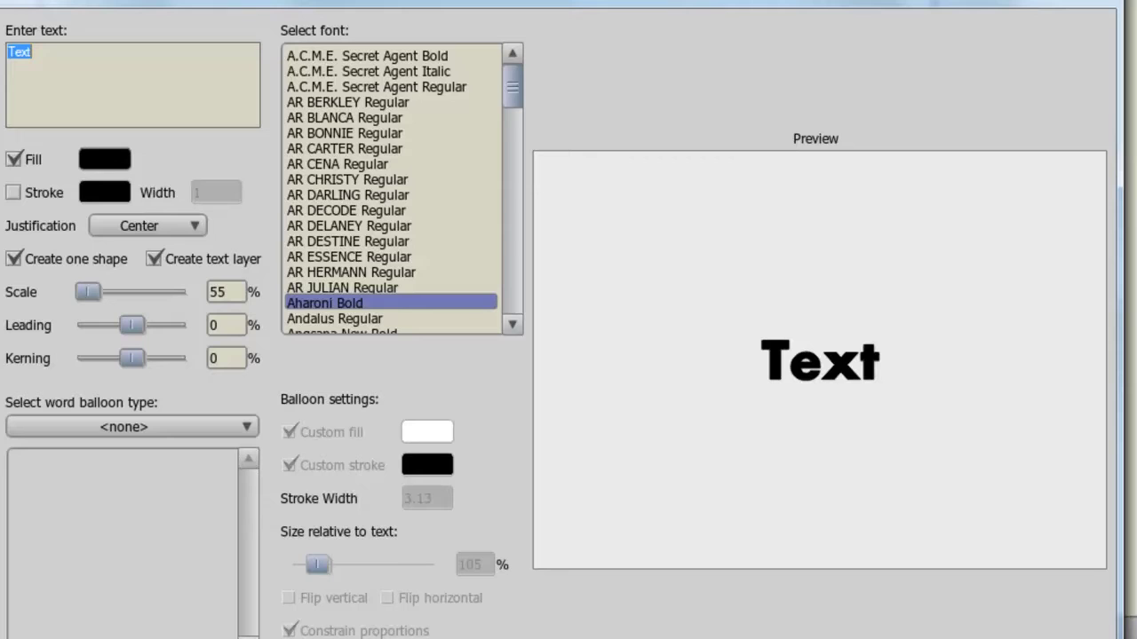
pyautogui.write('Demo')
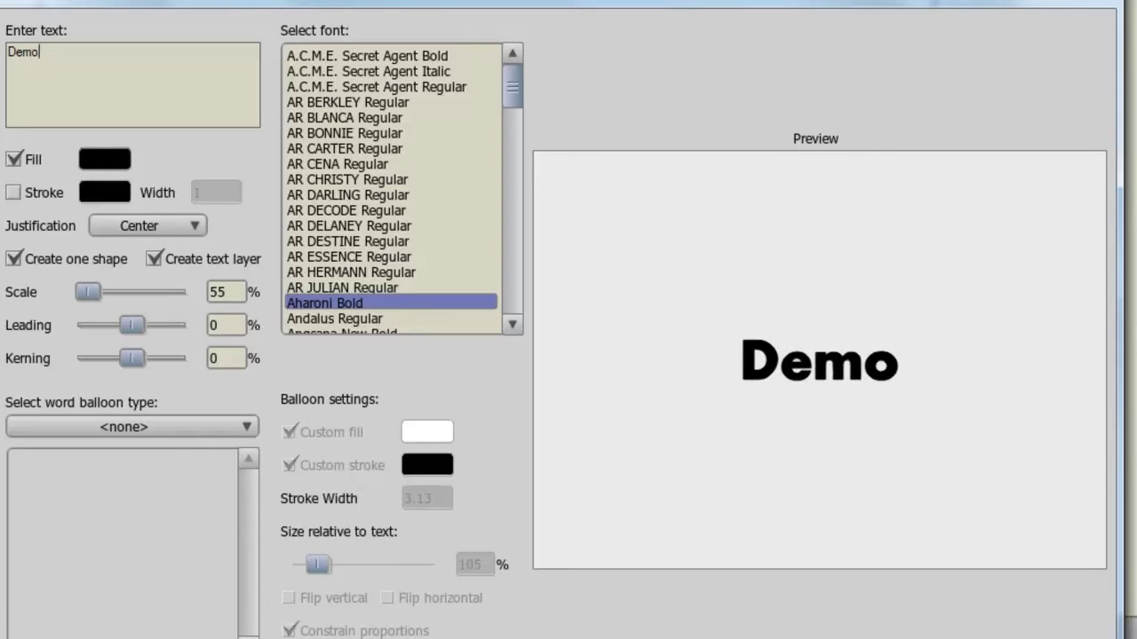
pyautogui.write(' Text!')
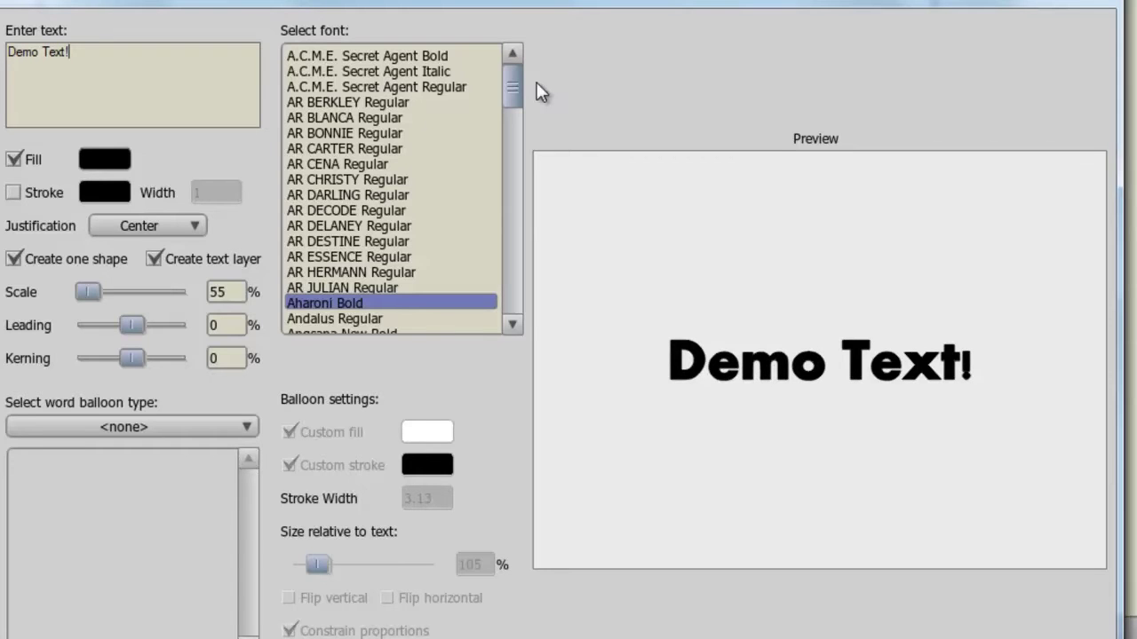
pyautogui.moveTo(508, 333); pyautogui.dragTo(511, 330)
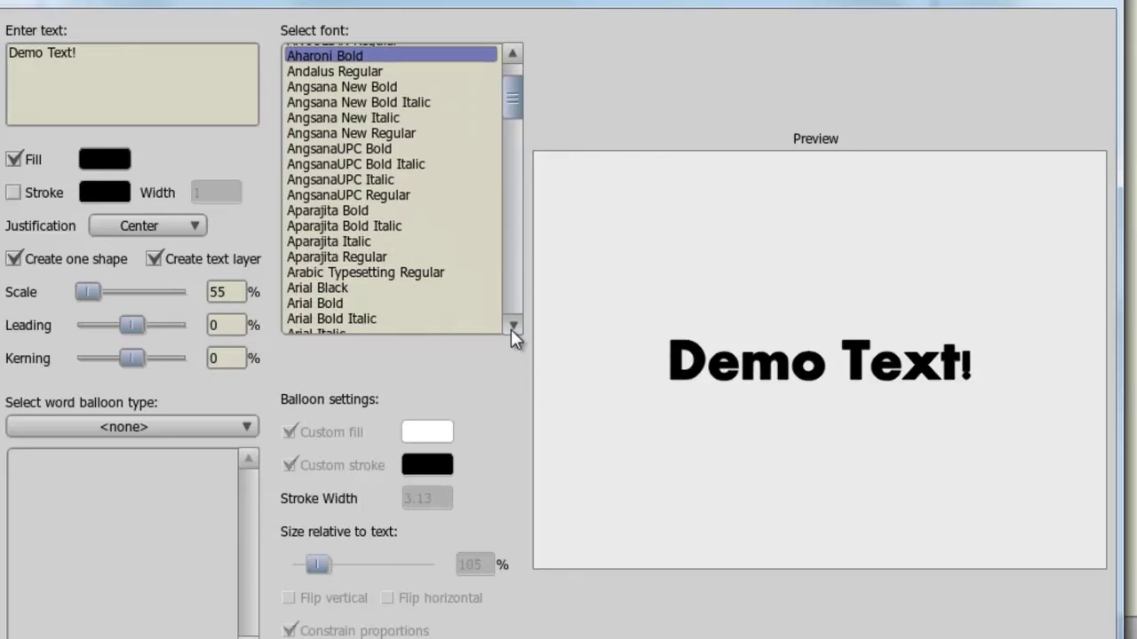
pyautogui.click(321, 305)
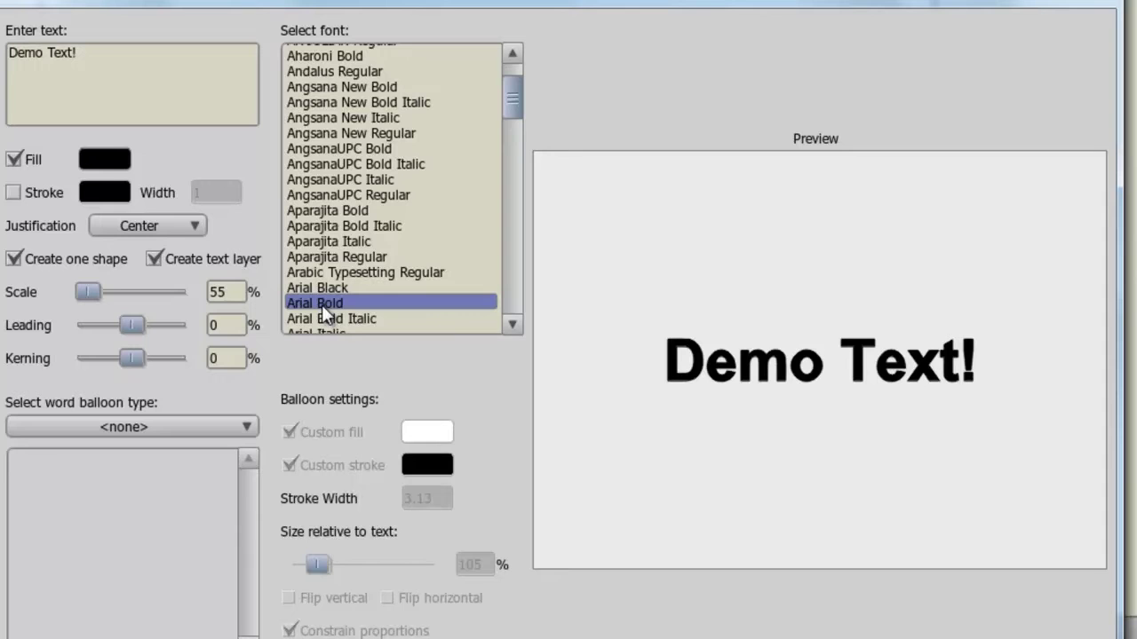
# Step: Set the text fill colour to light blue
pyautogui.click(98, 158)
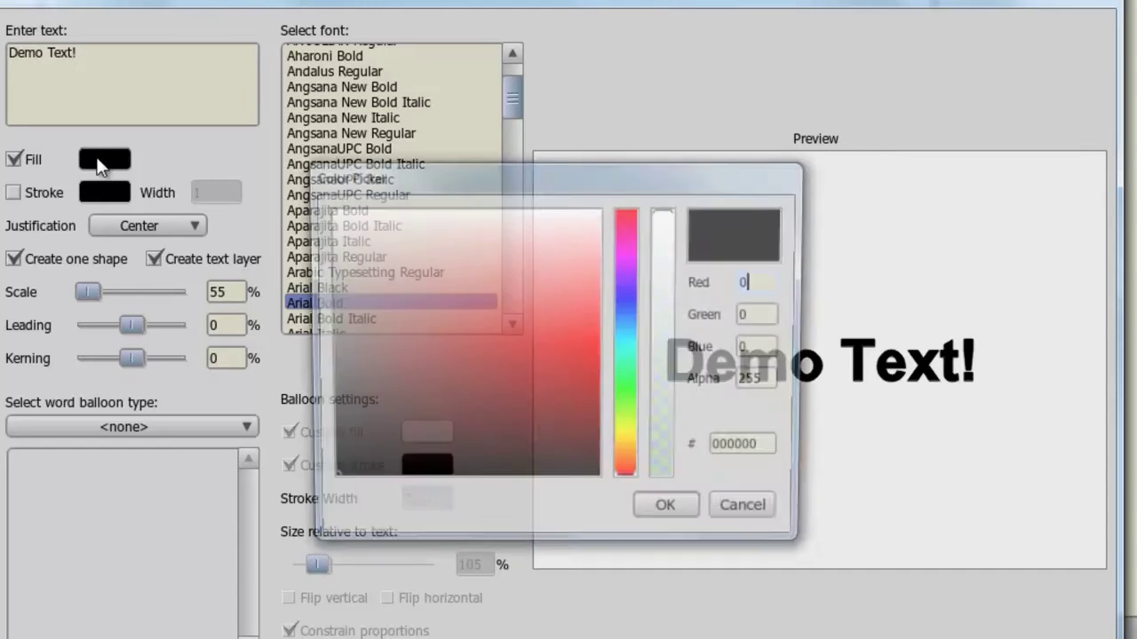
pyautogui.click(635, 322)
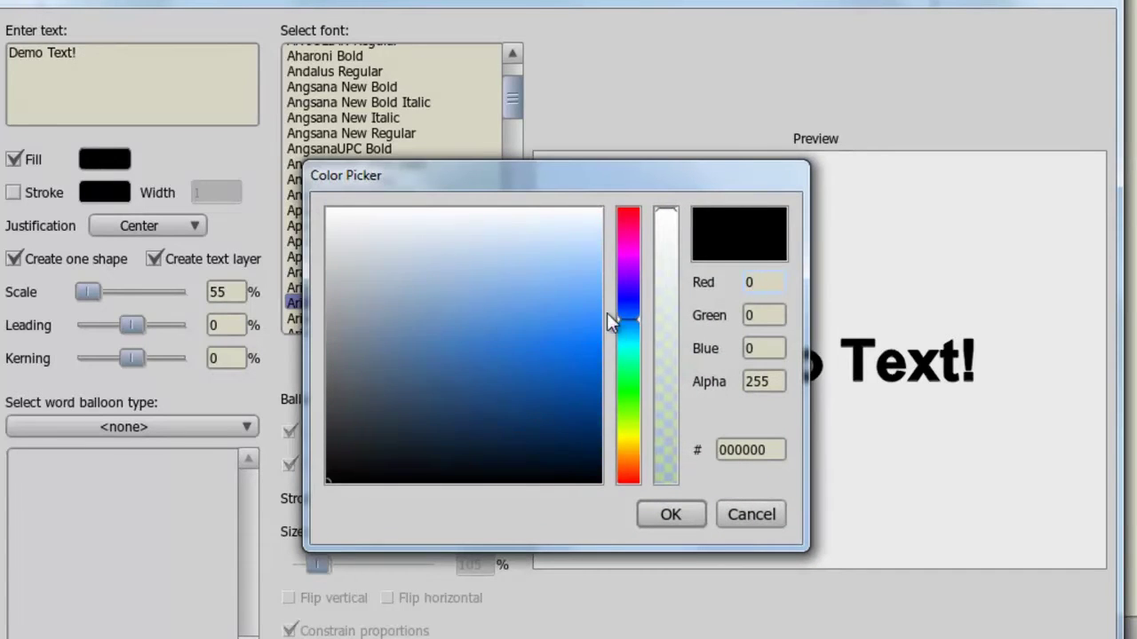
pyautogui.click(573, 302)
pyautogui.click(669, 515)
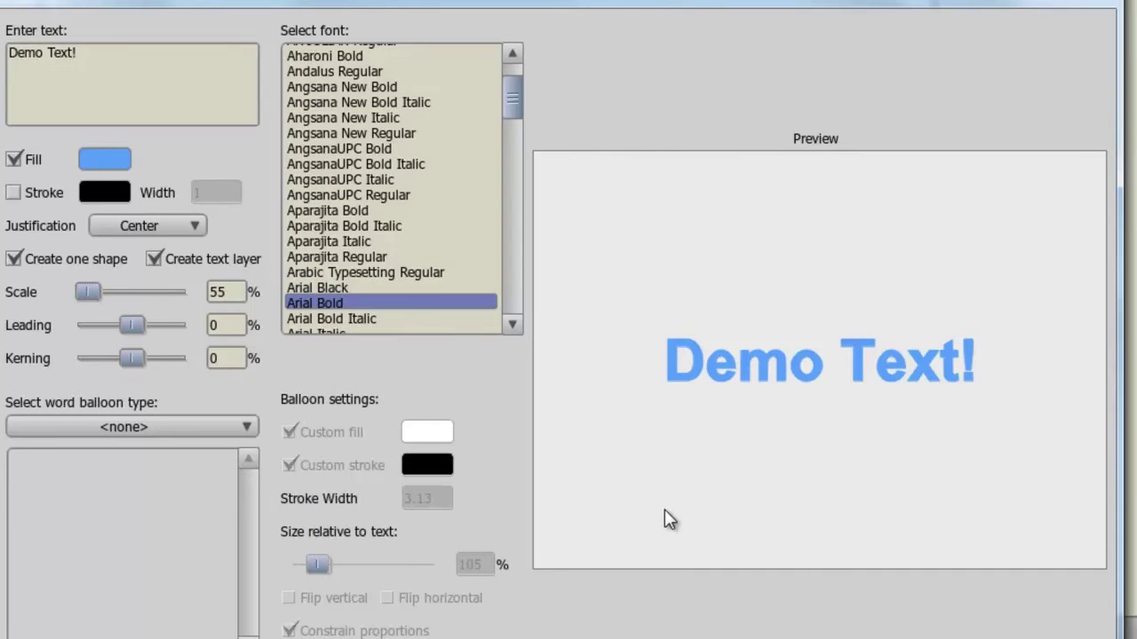
# Step: Turn on the text stroke and make its colour dark blue (193091)
pyautogui.click(14, 193)
pyautogui.click(106, 195)
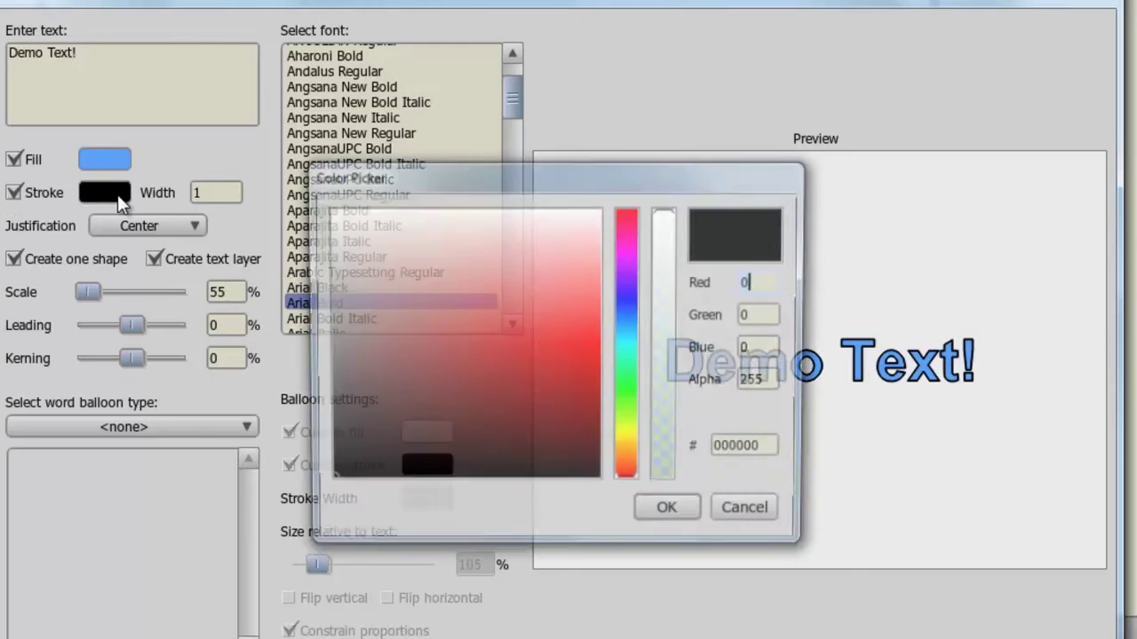
pyautogui.click(628, 307)
pyautogui.click(546, 365)
pyautogui.click(521, 391)
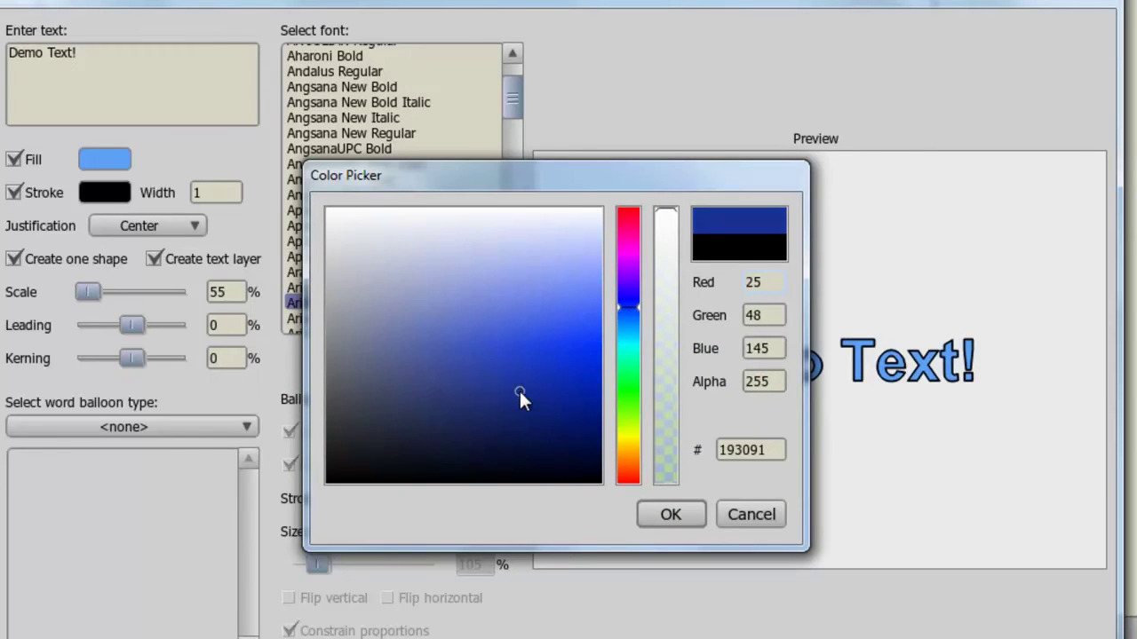
pyautogui.click(672, 515)
# Step: Keep stroke width 1 and Center justification, and toggle the Create text layer option
pyautogui.click(236, 191)
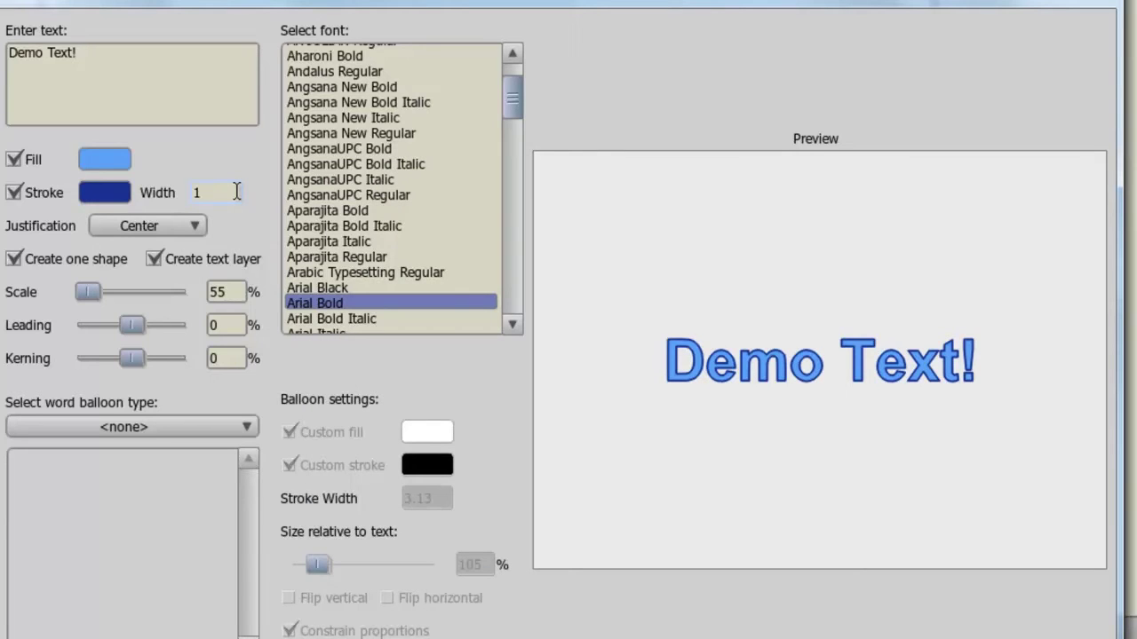
pyautogui.click(197, 228)
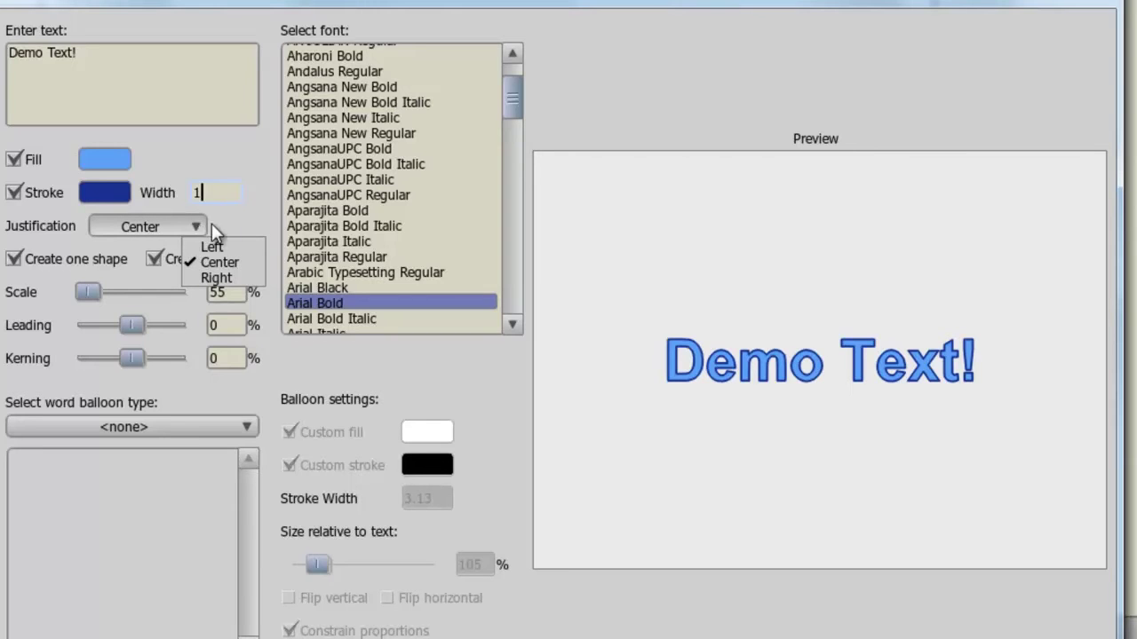
pyautogui.click(217, 225)
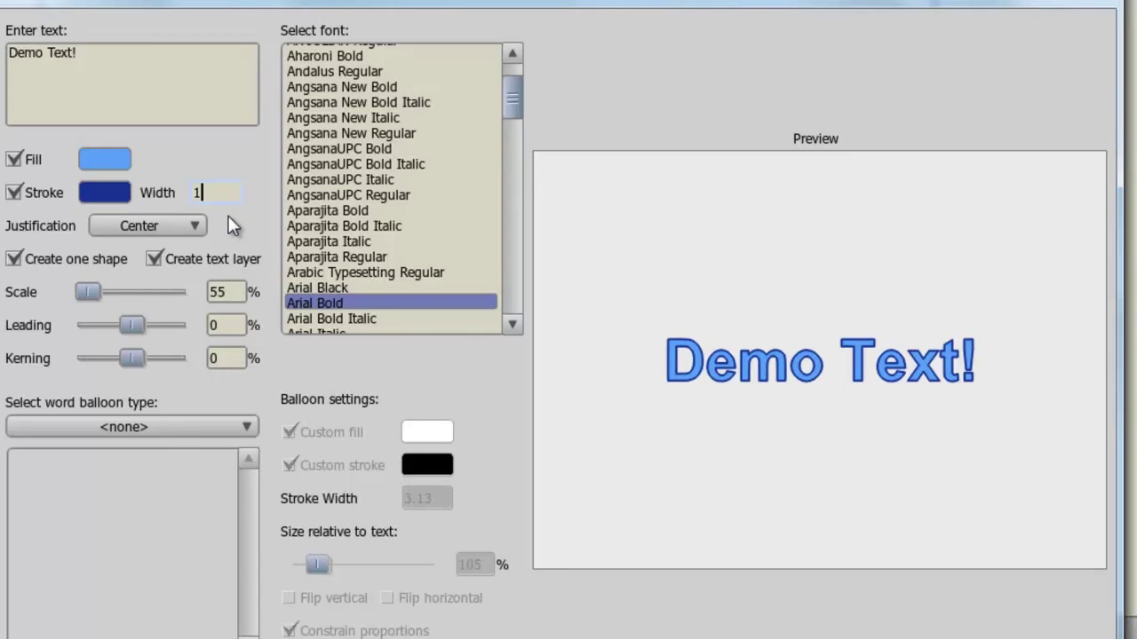
pyautogui.click(154, 260)
# Step: Leave Create text layer checked and raise the text Scale to 91%
pyautogui.click(154, 260)
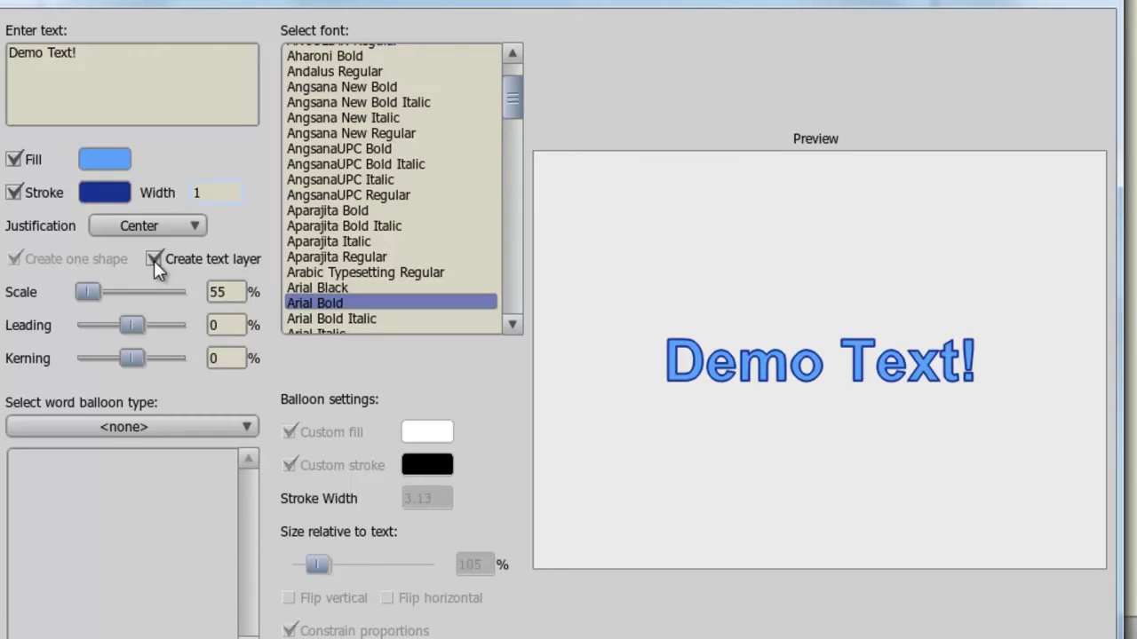
pyautogui.click(153, 260)
pyautogui.click(153, 258)
pyautogui.moveTo(94, 291); pyautogui.dragTo(95, 289)
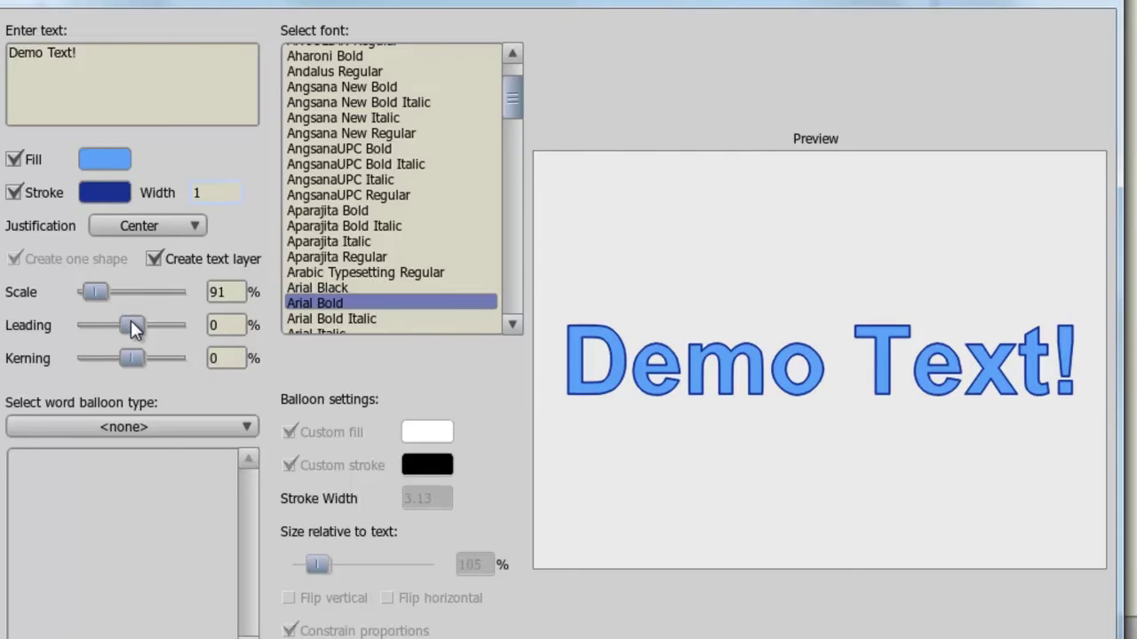
# Step: Wrap the text in a Standard_01_Top_Bottom balloon with a long curving tail at Standard In Medium 100%
pyautogui.click(233, 428)
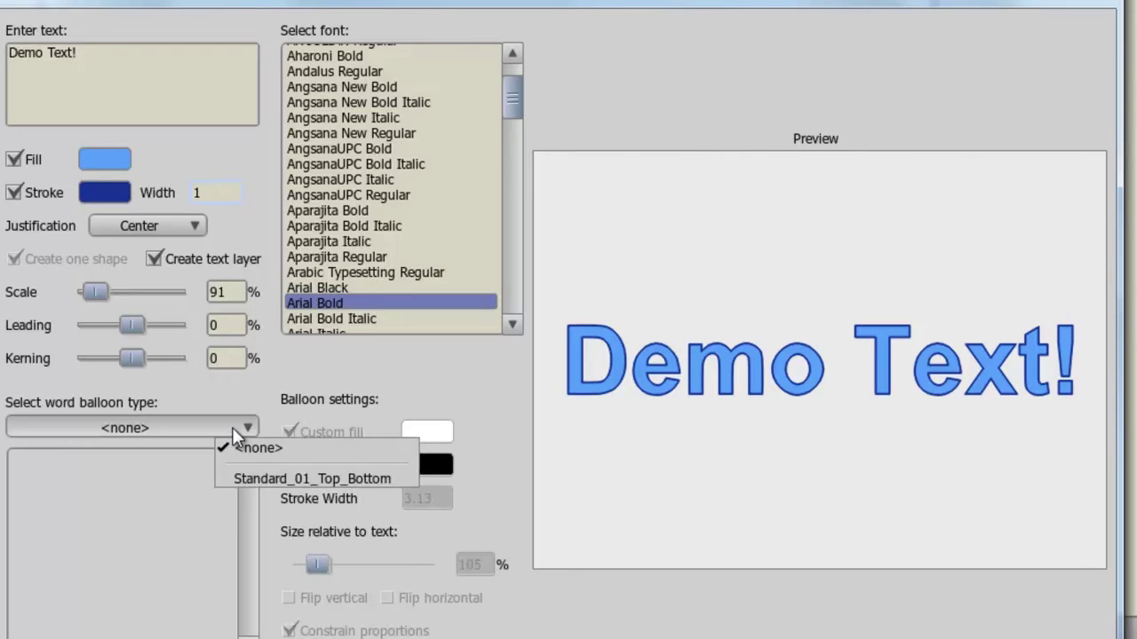
pyautogui.click(253, 472)
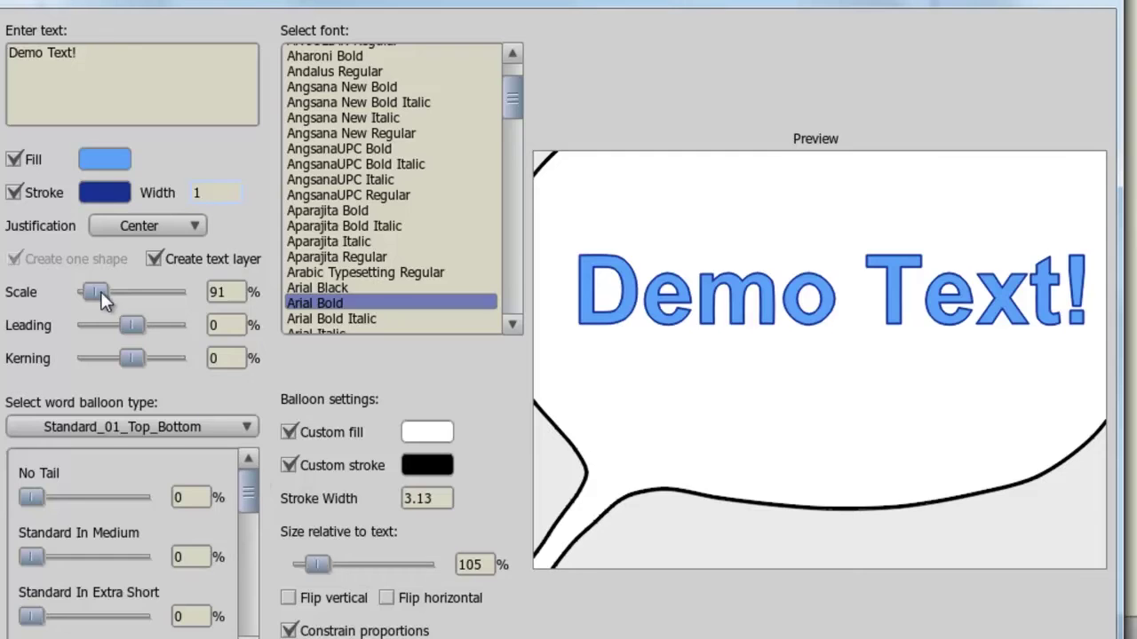
pyautogui.moveTo(95, 287); pyautogui.dragTo(87, 286)
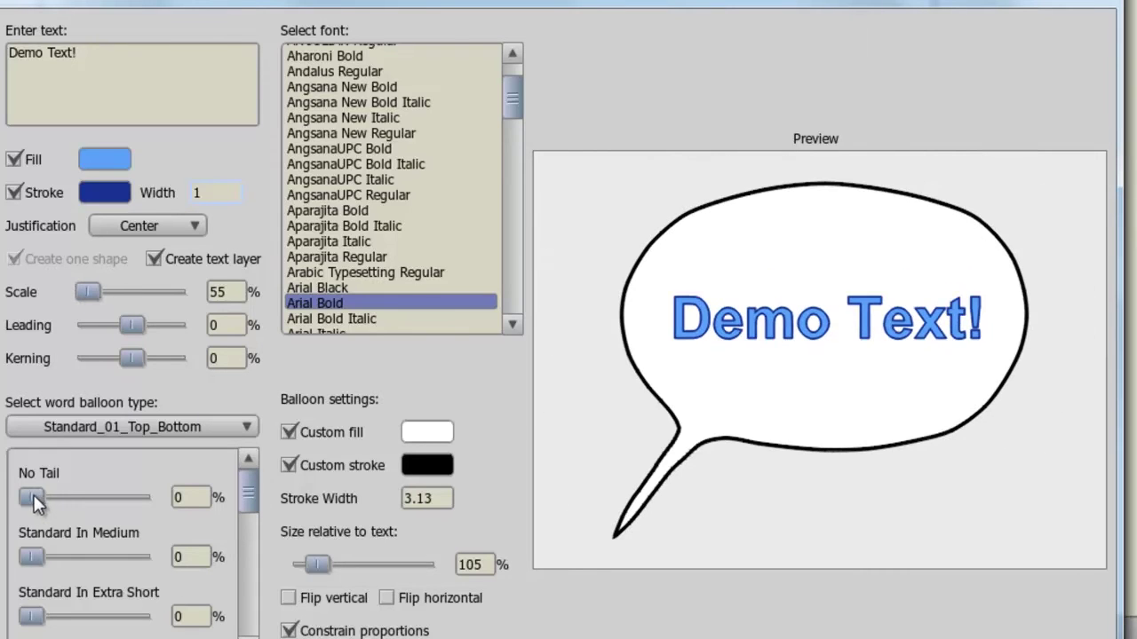
pyautogui.moveTo(34, 495)
pyautogui.mouseDown()
pyautogui.moveTo(95, 495)
pyautogui.moveTo(56, 497)
pyautogui.mouseUp()
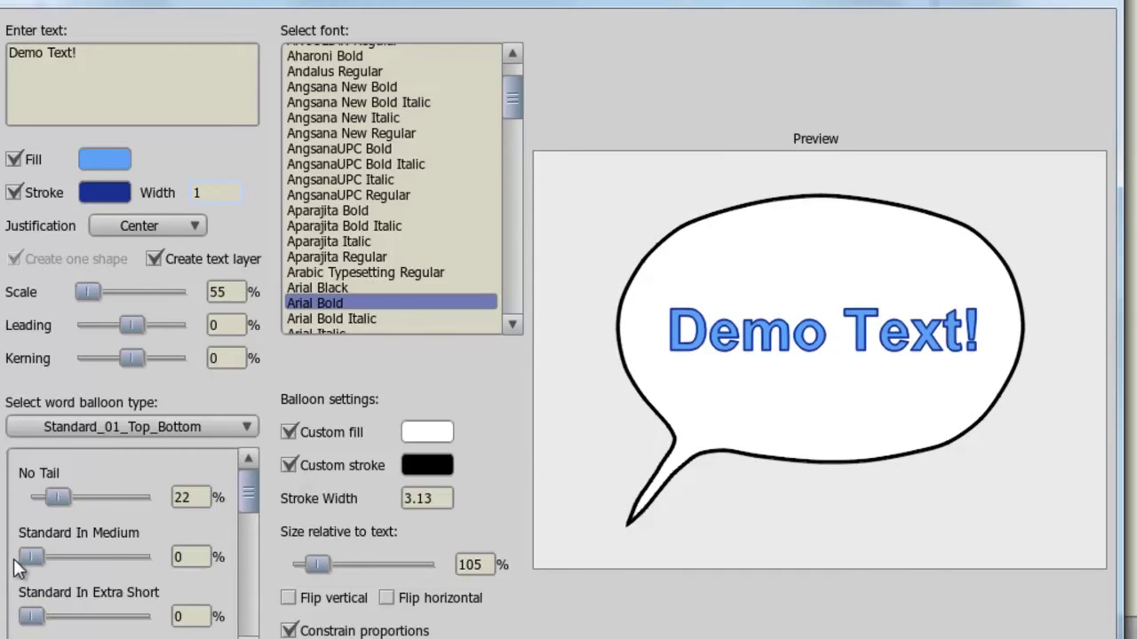
pyautogui.moveTo(31, 557); pyautogui.dragTo(155, 551)
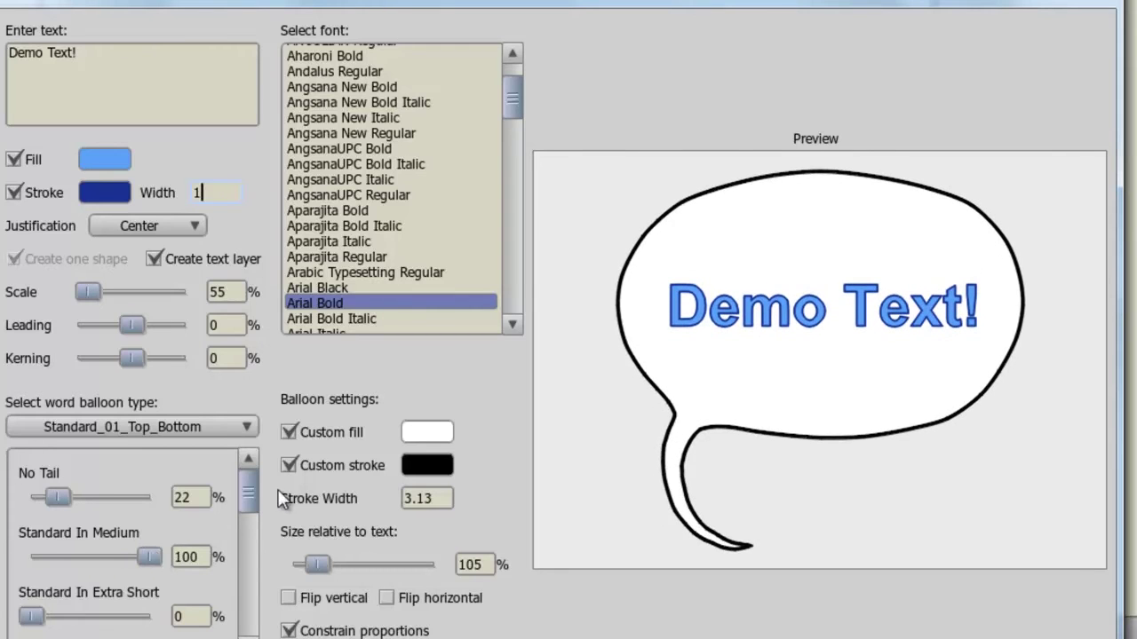
pyautogui.moveTo(255, 486); pyautogui.dragTo(265, 581)
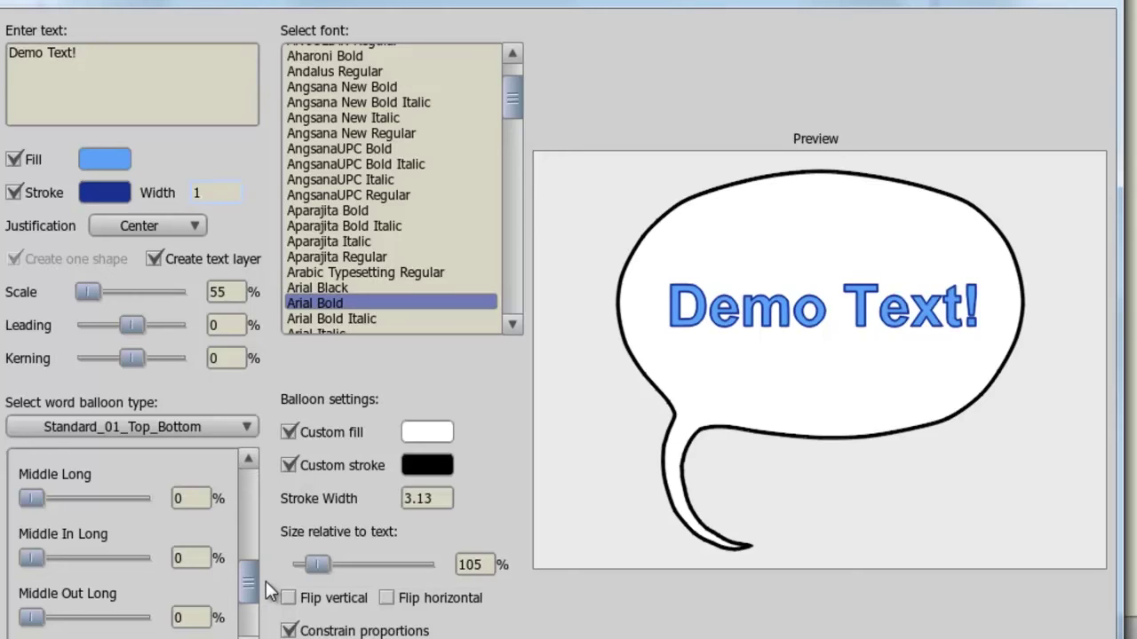
# Step: Size the balloon to 114% of the text, testing Flip and Constrain proportions before restoring them
pyautogui.moveTo(325, 562)
pyautogui.mouseDown()
pyautogui.moveTo(339, 563)
pyautogui.moveTo(320, 562)
pyautogui.mouseUp()
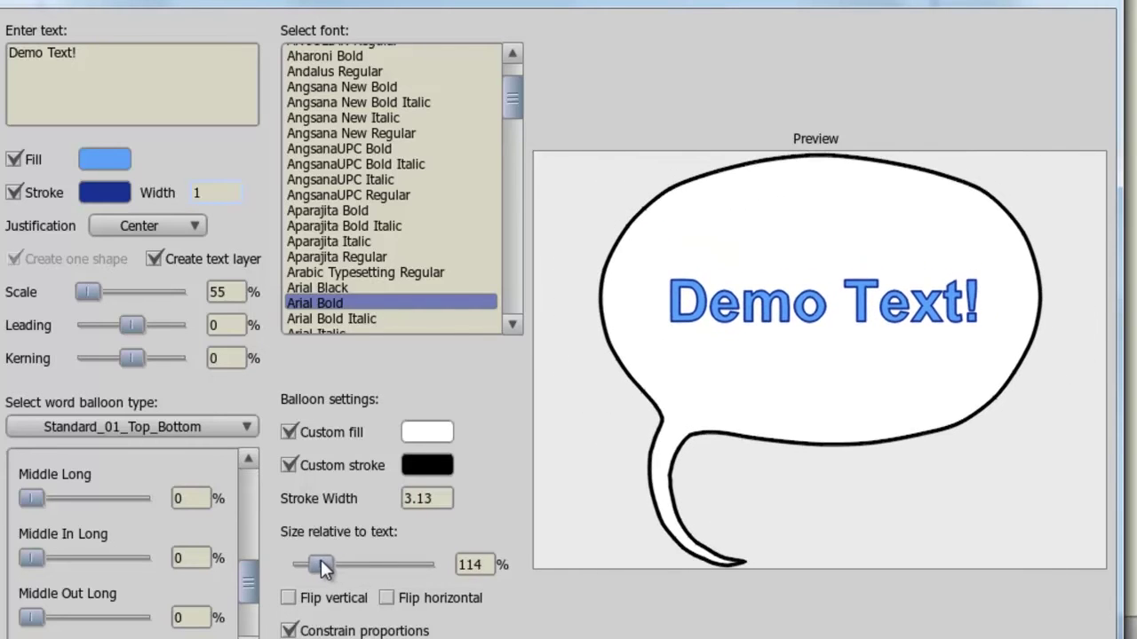
pyautogui.click(290, 597)
pyautogui.click(291, 597)
pyautogui.click(385, 598)
pyautogui.click(385, 598)
pyautogui.click(289, 632)
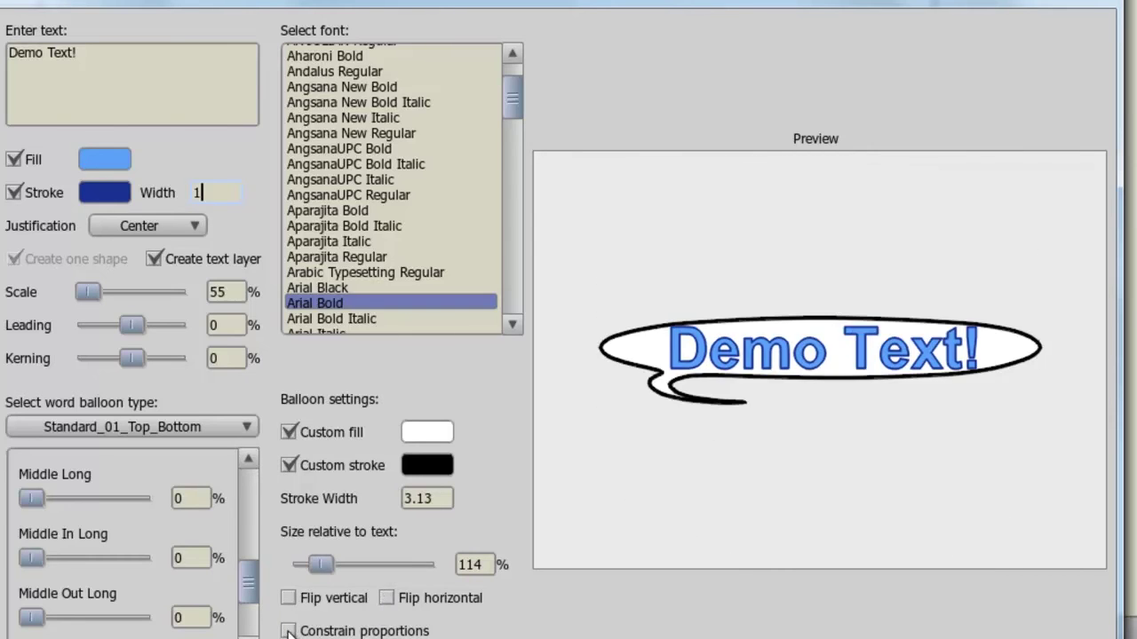
pyautogui.click(289, 631)
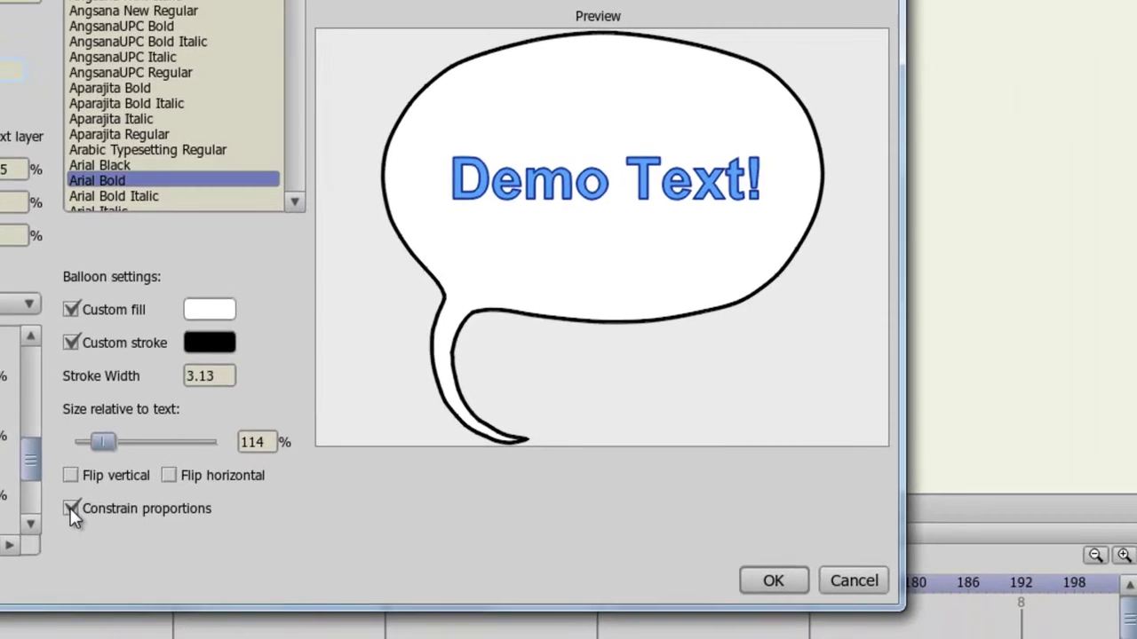
# Step: Create the balloon as its own layer, move it up and left, and open its Layer Settings
pyautogui.click(757, 579)
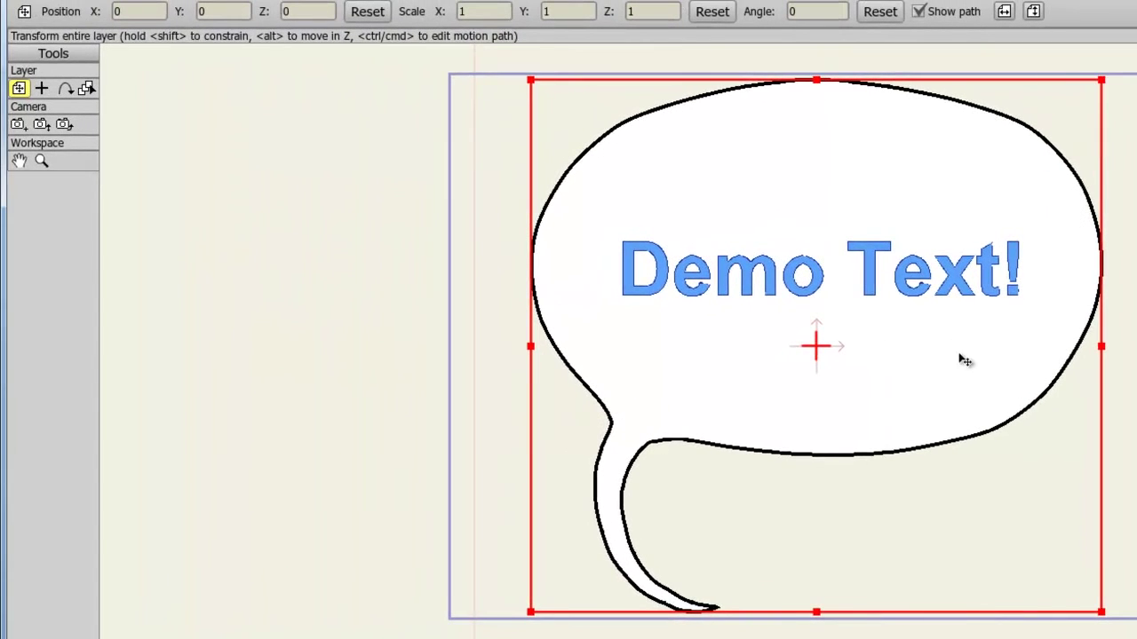
pyautogui.moveTo(962, 358); pyautogui.dragTo(975, 317)
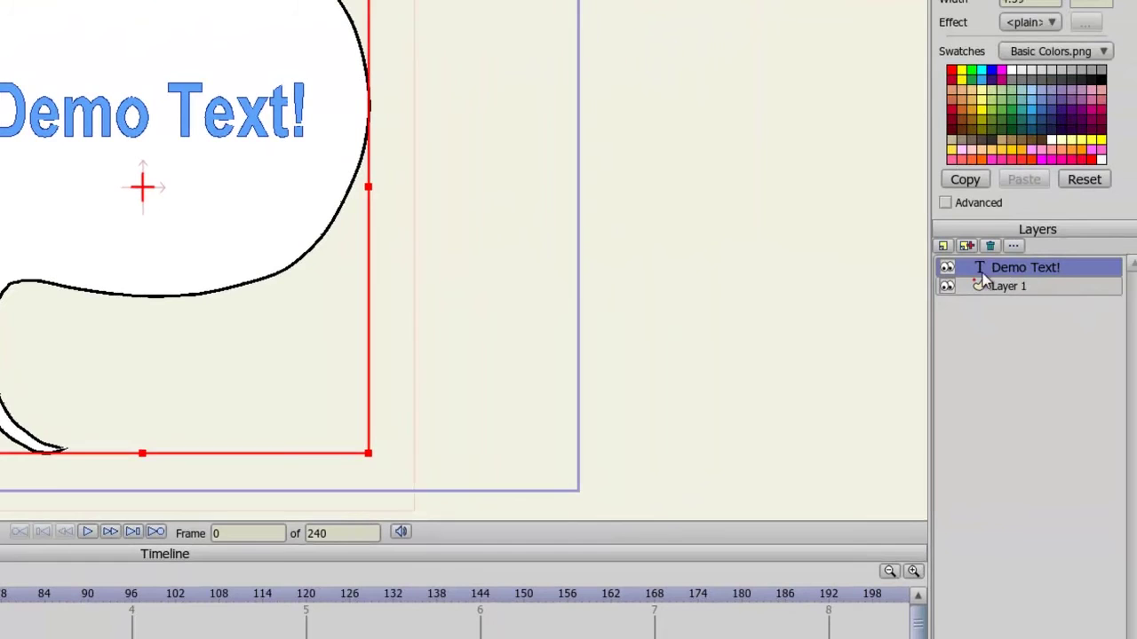
pyautogui.doubleClick(1027, 276)
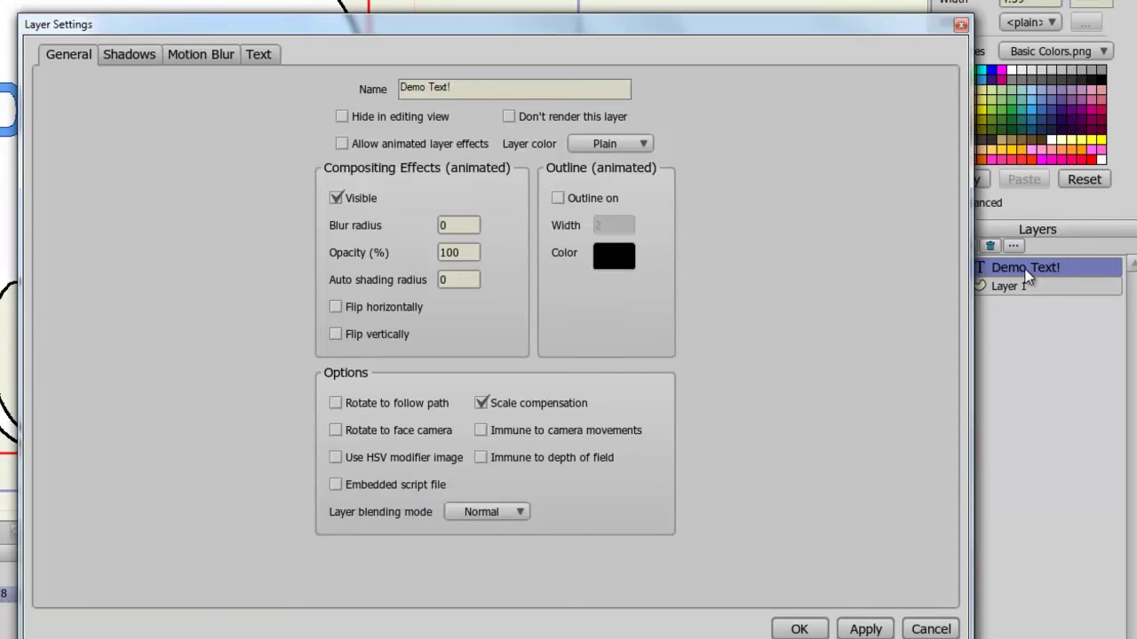
pyautogui.click(257, 54)
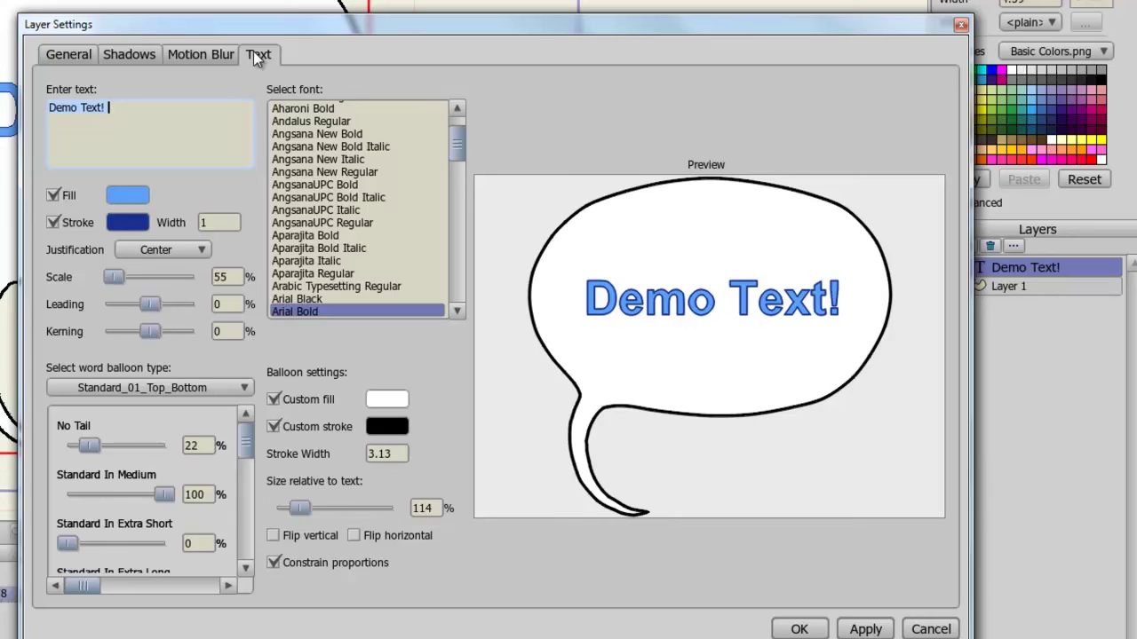
pyautogui.click(928, 629)
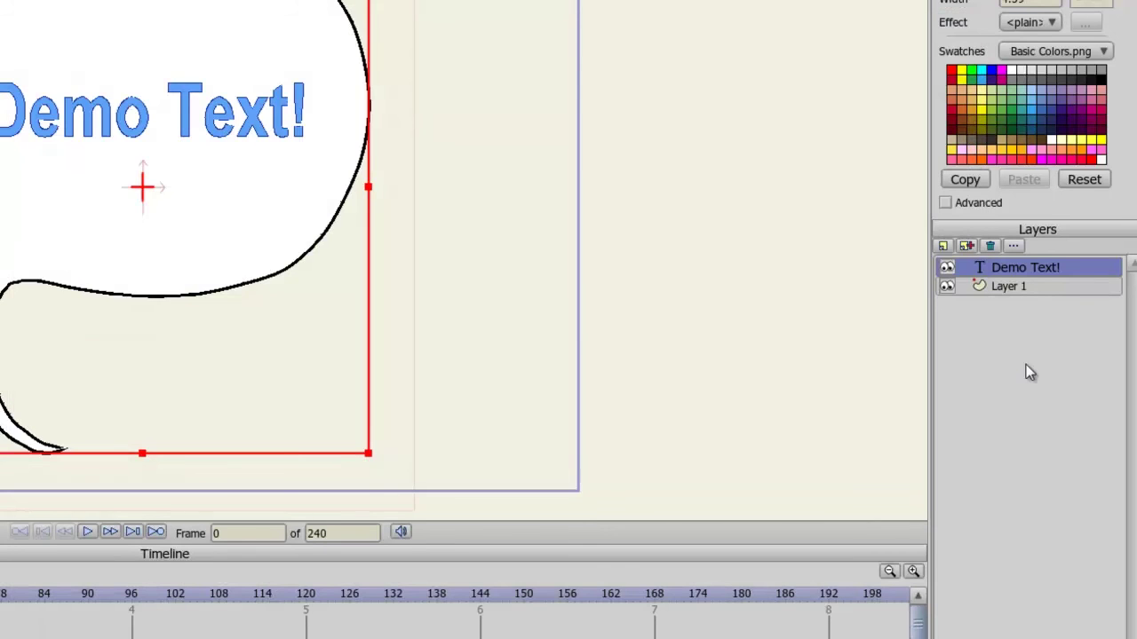
# Step: On Layer 1, insert the balloon text as vector shapes and move the copy right
pyautogui.click(1011, 288)
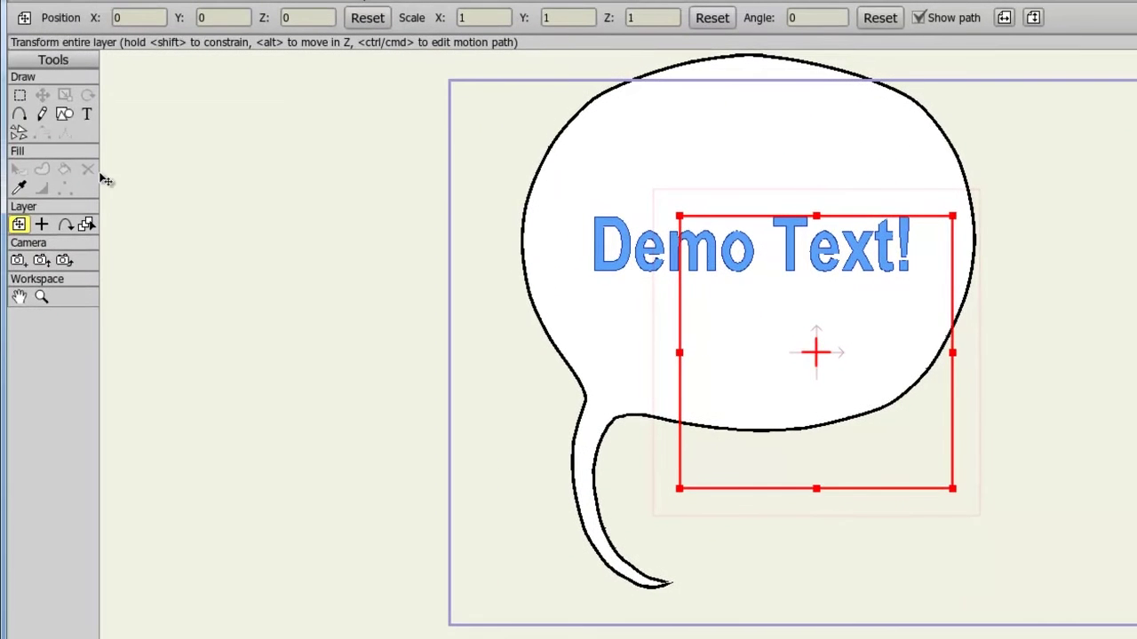
pyautogui.click(87, 114)
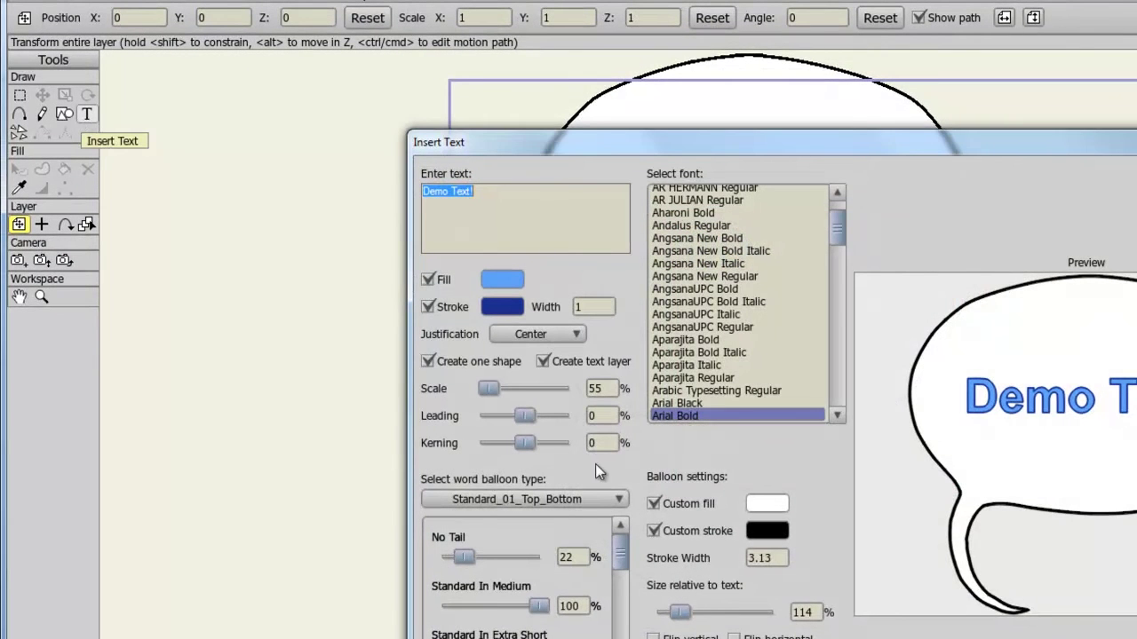
pyautogui.click(542, 363)
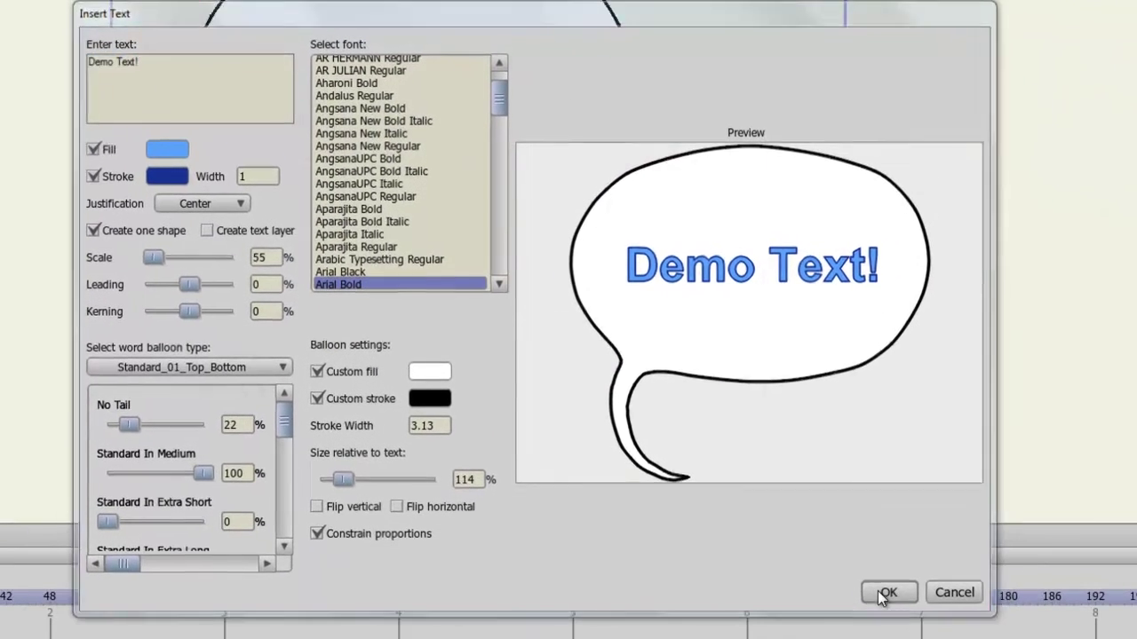
pyautogui.click(887, 594)
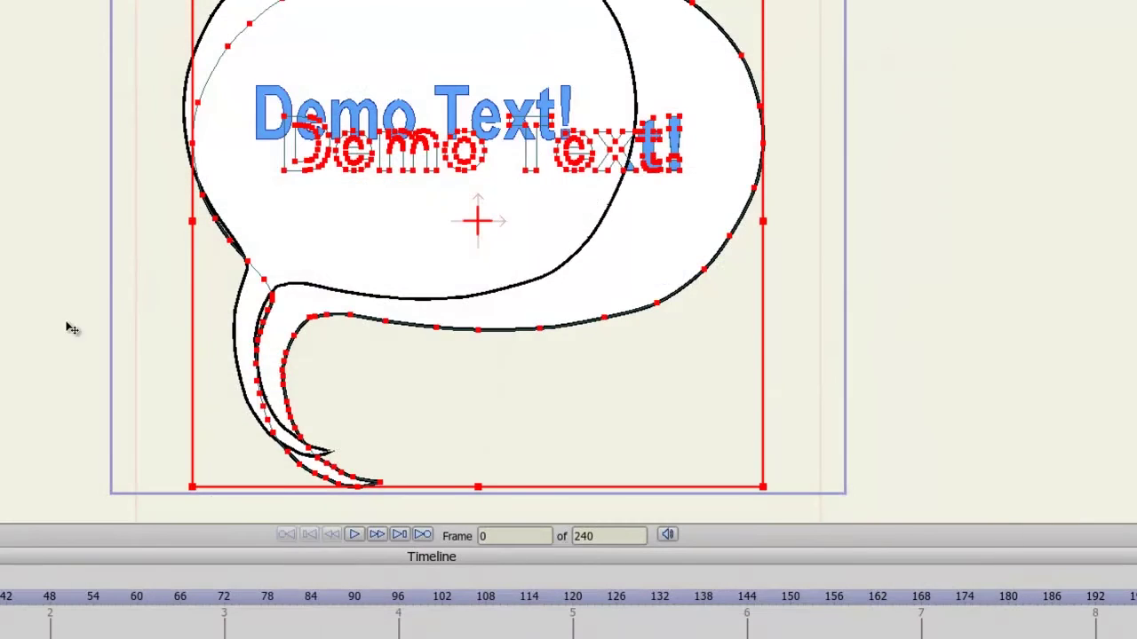
pyautogui.moveTo(665, 279); pyautogui.dragTo(1111, 294)
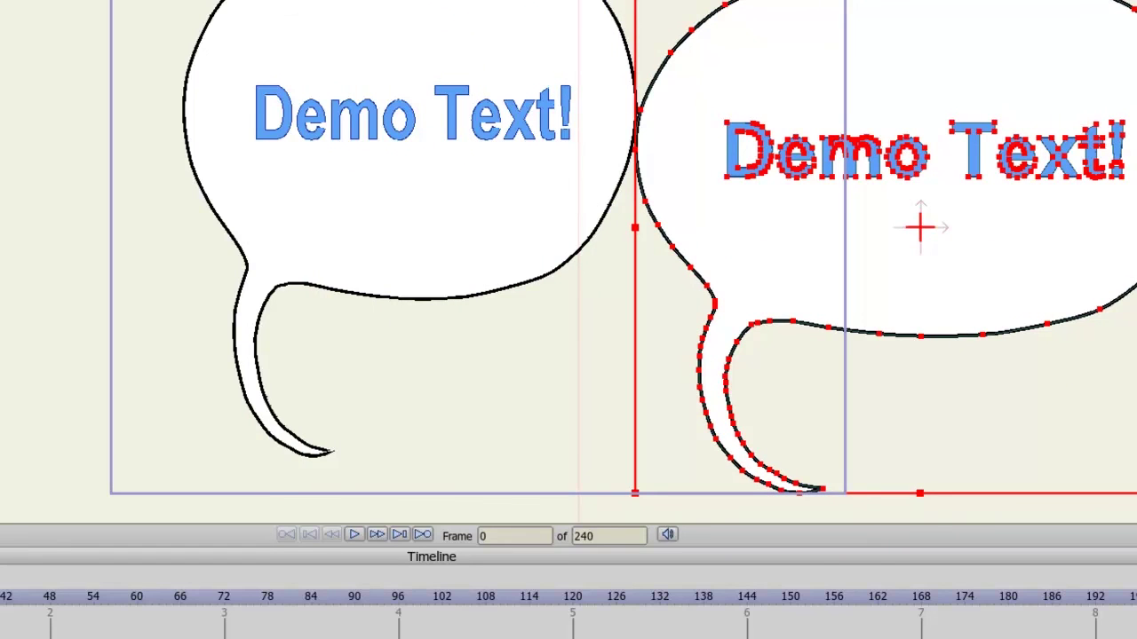
# Step: Reshape the copy's outline points near the tail and select the letter D's outline
pyautogui.click(584, 343)
pyautogui.moveTo(685, 284)
pyautogui.mouseDown()
pyautogui.moveTo(680, 302)
pyautogui.moveTo(697, 282)
pyautogui.mouseUp()
pyautogui.moveTo(749, 183)
pyautogui.mouseDown()
pyautogui.moveTo(756, 216)
pyautogui.moveTo(748, 180)
pyautogui.mouseUp()
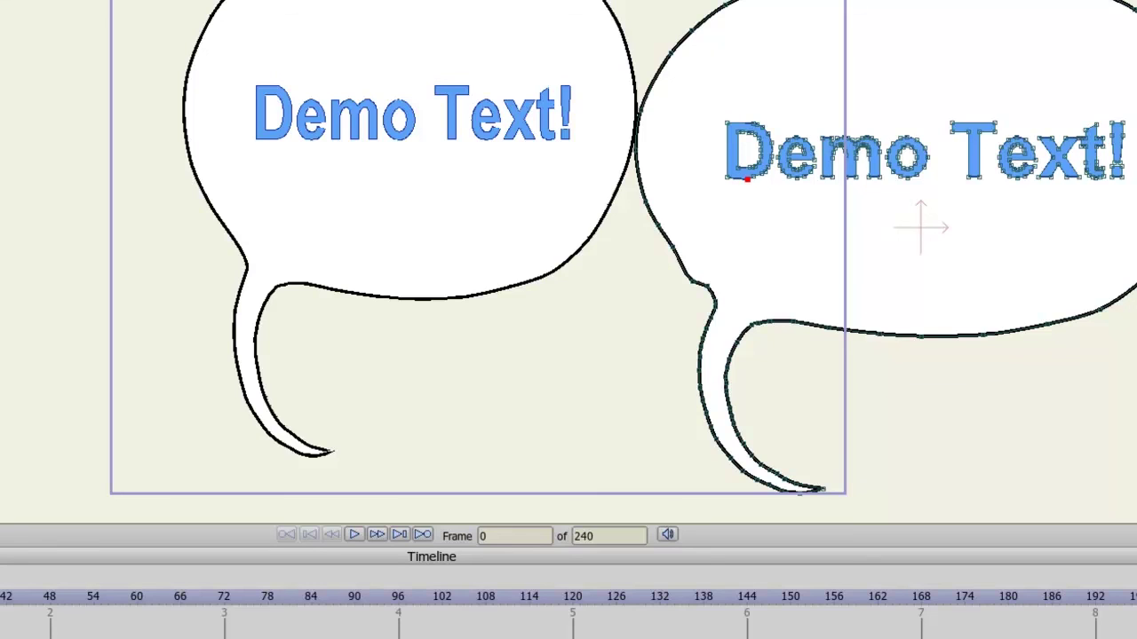
pyautogui.doubleClick(726, 153)
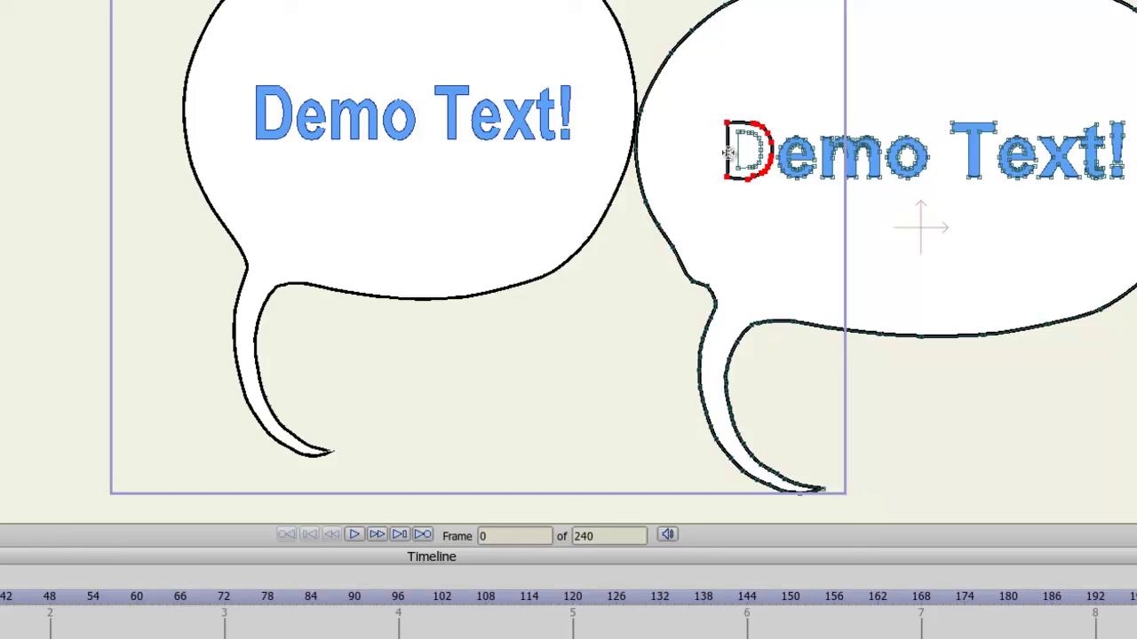